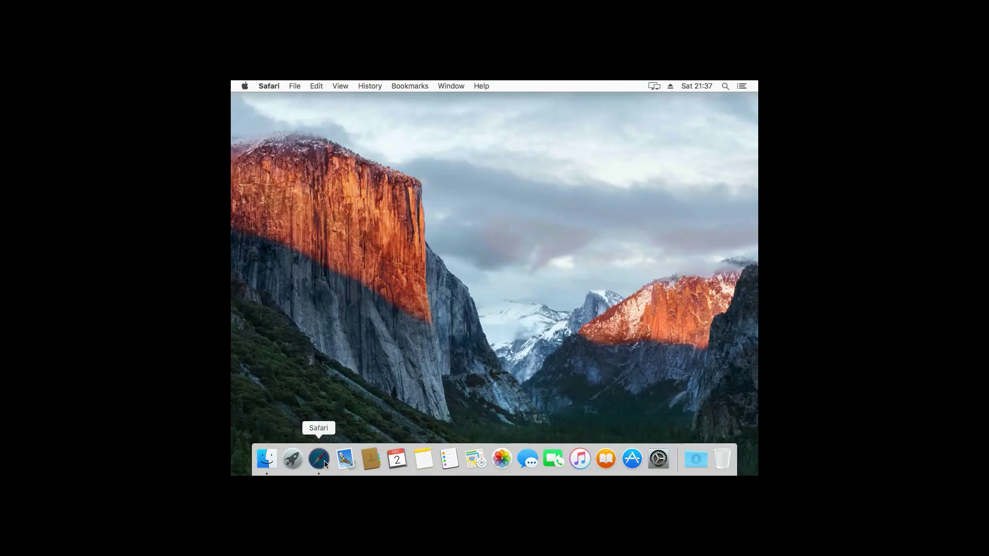
click(324, 461)
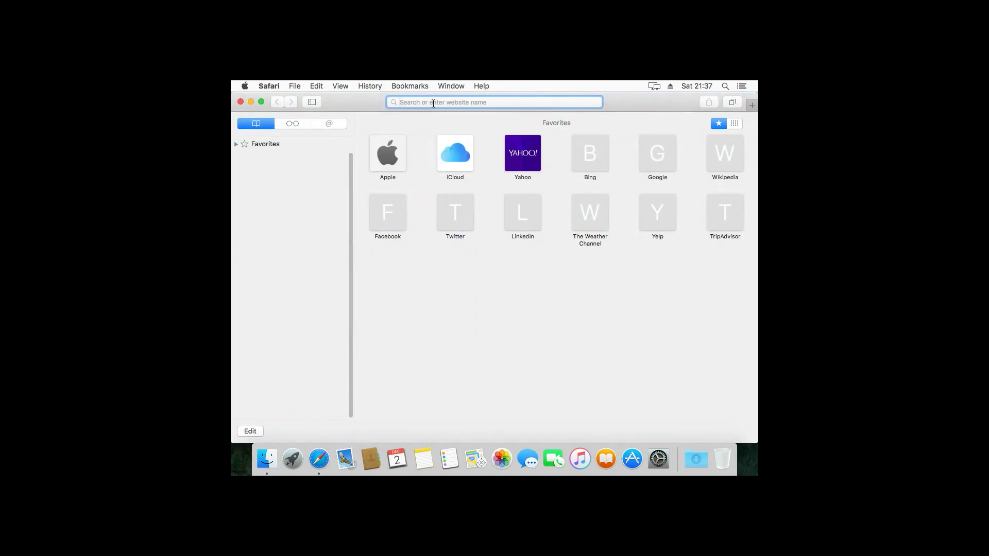
text(www.)
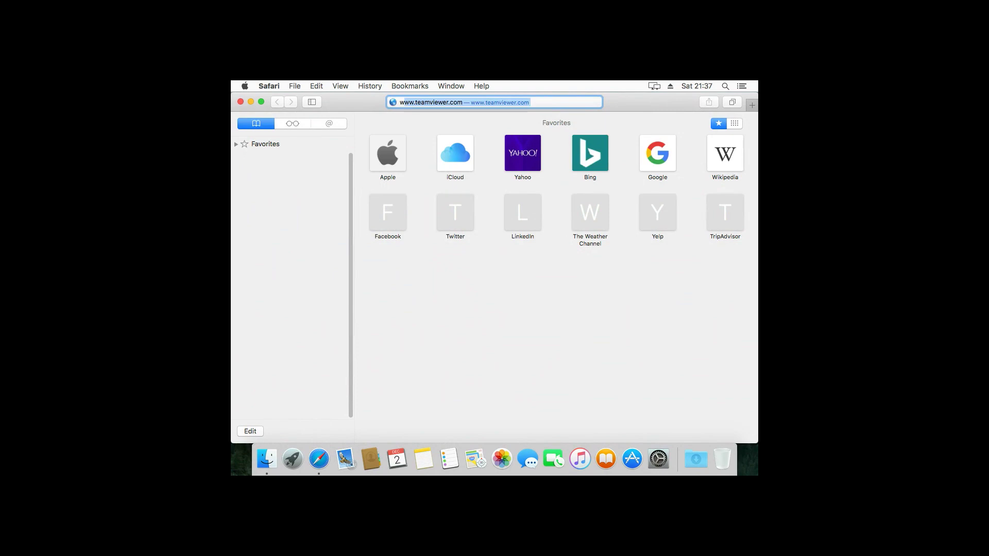
text(te)
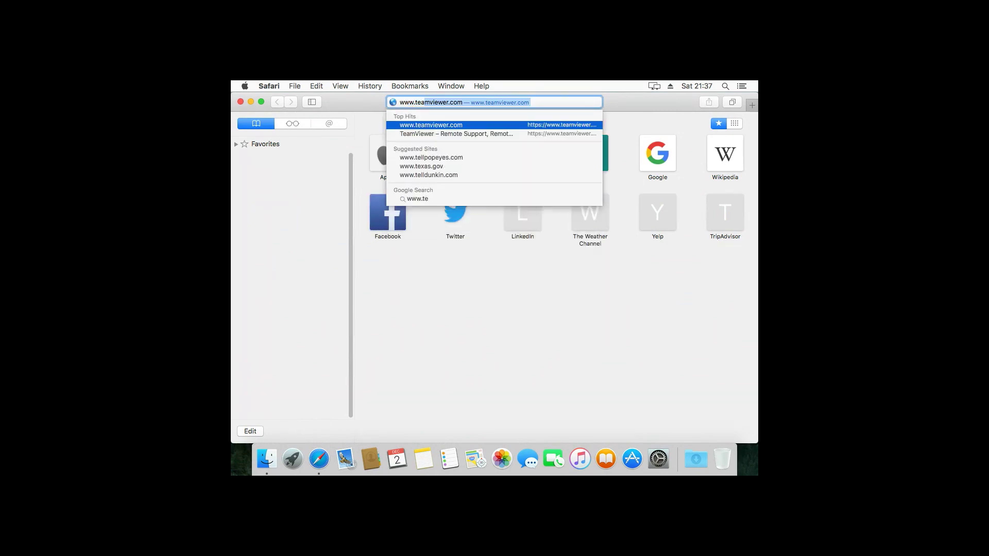
text(amviewer.com)
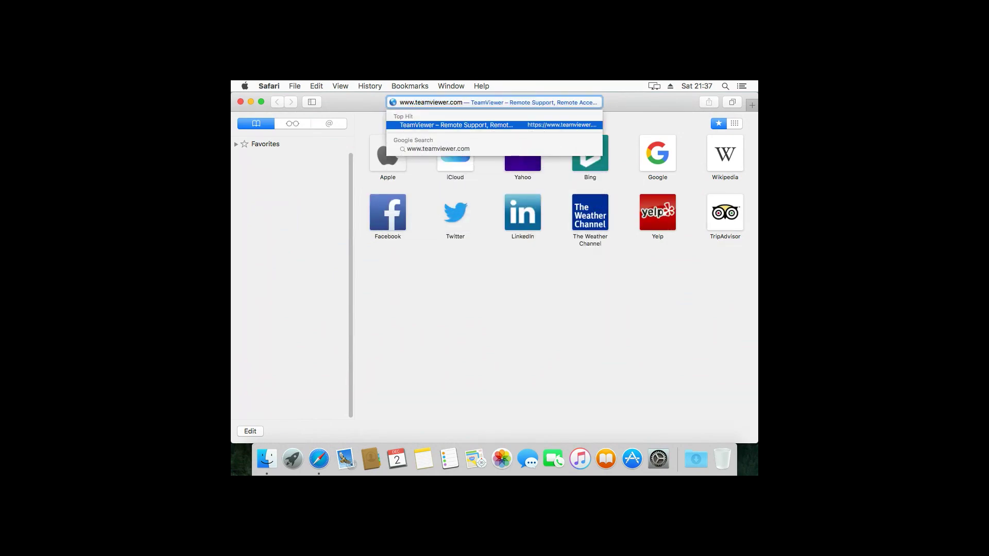
key(Return)
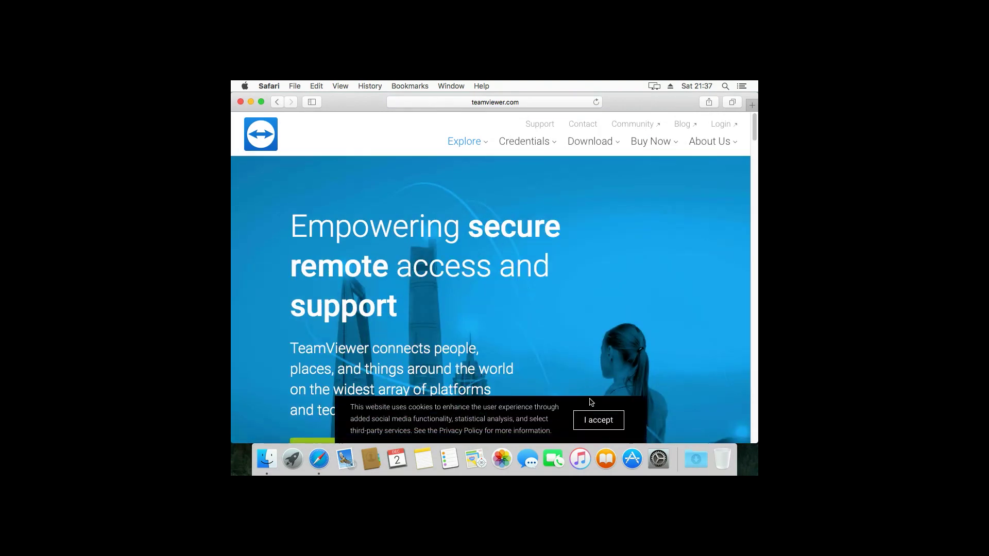
Step: Accept the cookie banner and start the free TeamViewer download
click(590, 420)
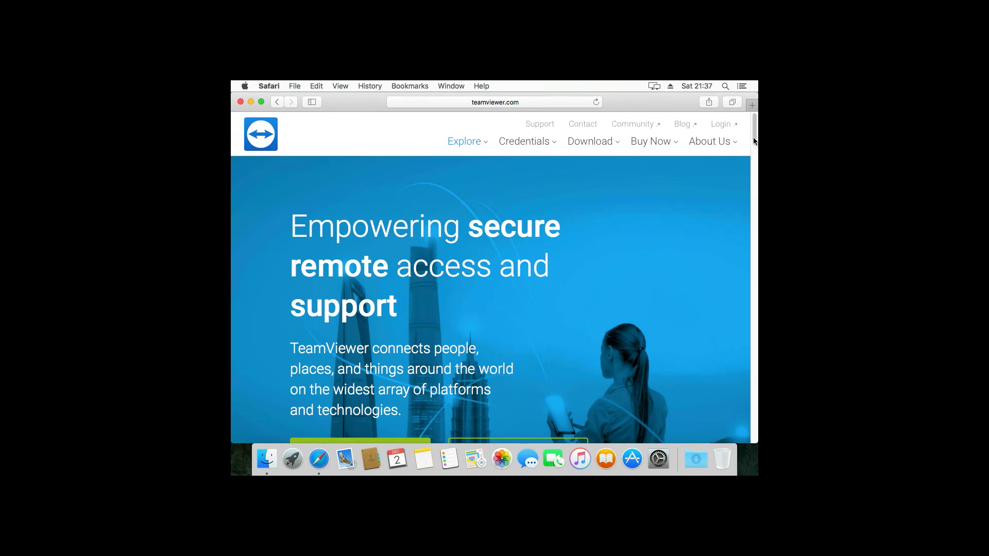
scroll(541, 310, down, 5)
scroll(541, 309, down, 5)
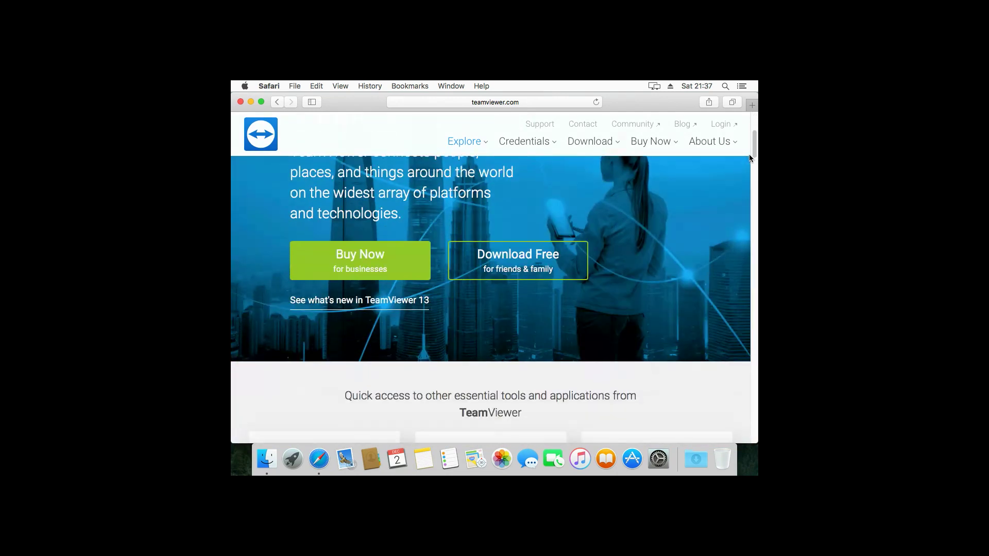
click(519, 261)
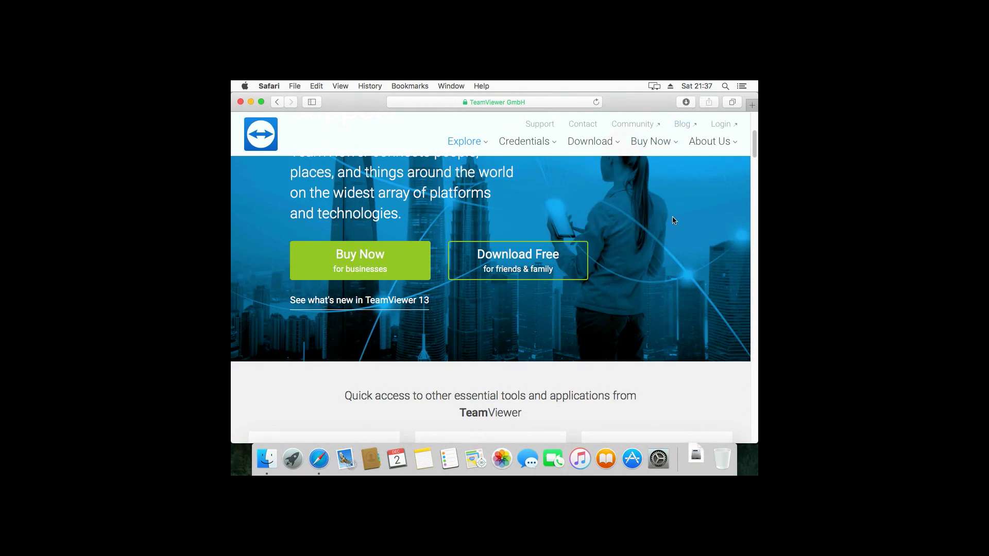
Step: Open TeamViewer.dmg from the Downloads stack and select the Install TeamViewer package
click(696, 460)
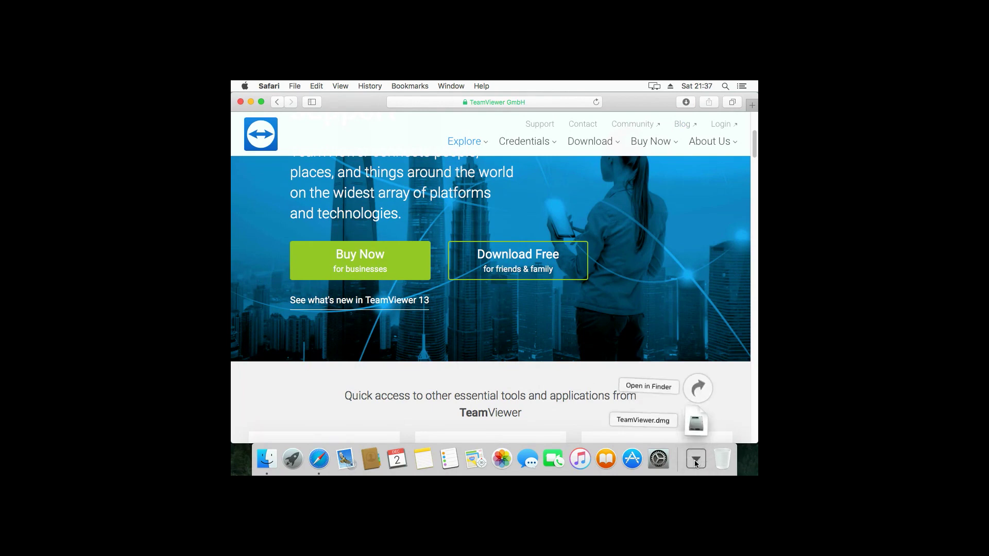
click(694, 426)
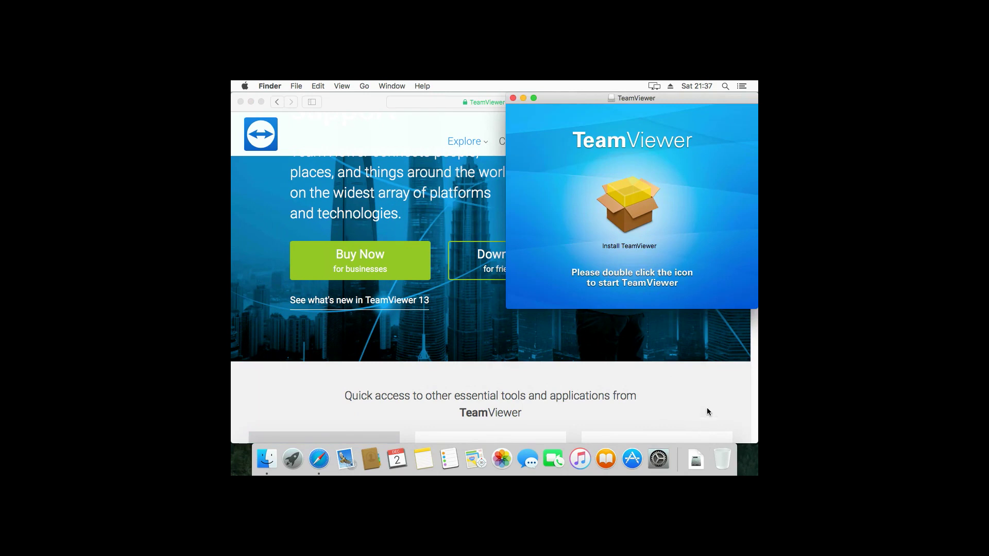
click(630, 205)
Step: Launch Install TeamViewer, continue past the introduction and agree to the licence
double_click(630, 205)
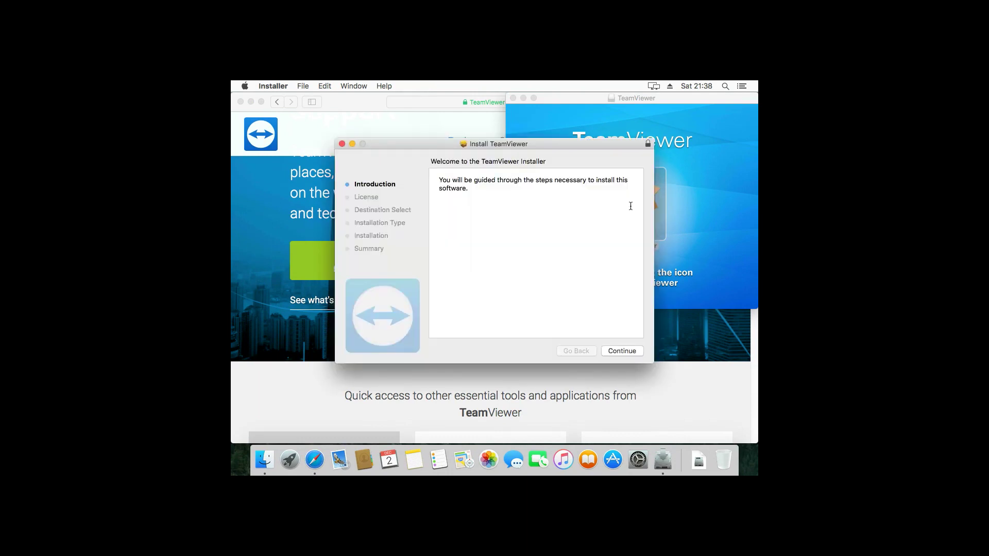
click(620, 351)
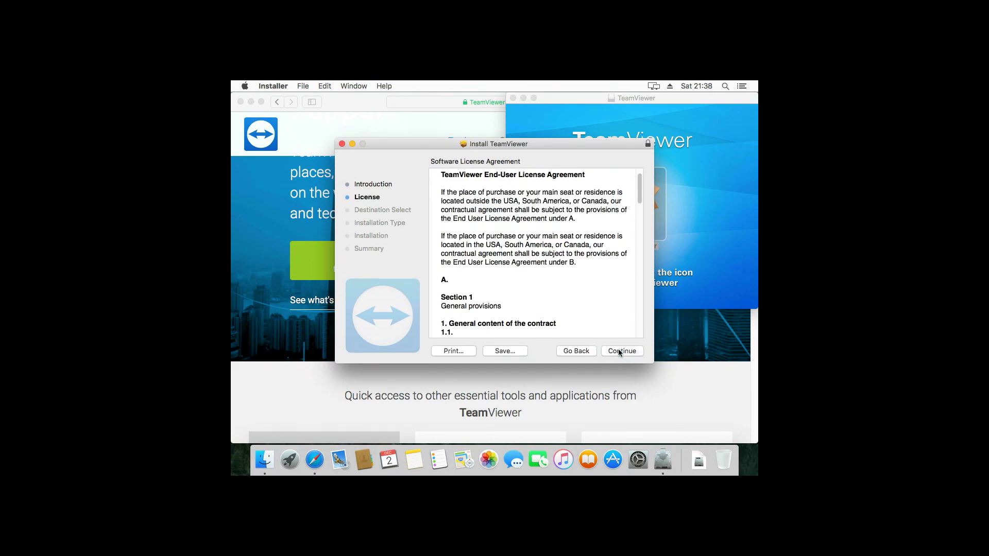
click(620, 351)
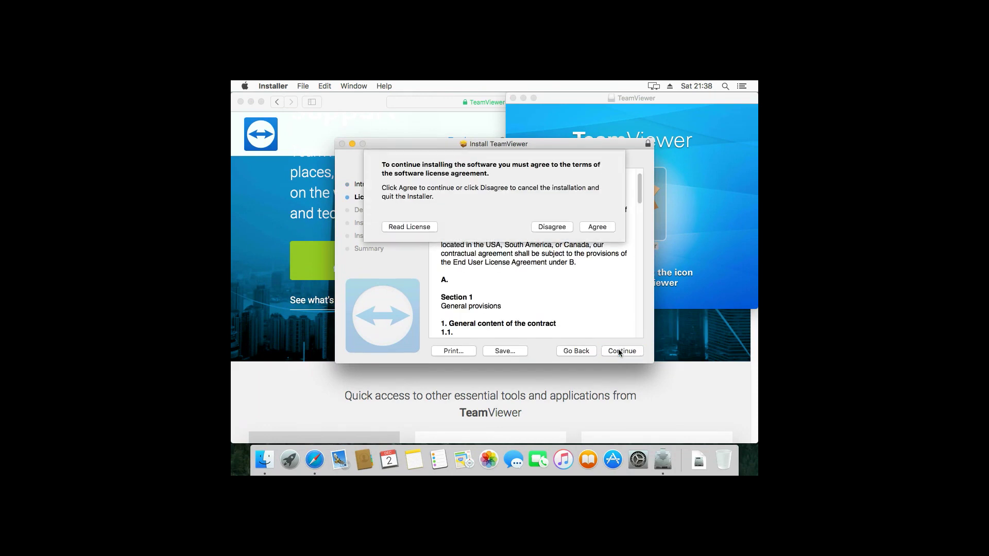
click(593, 229)
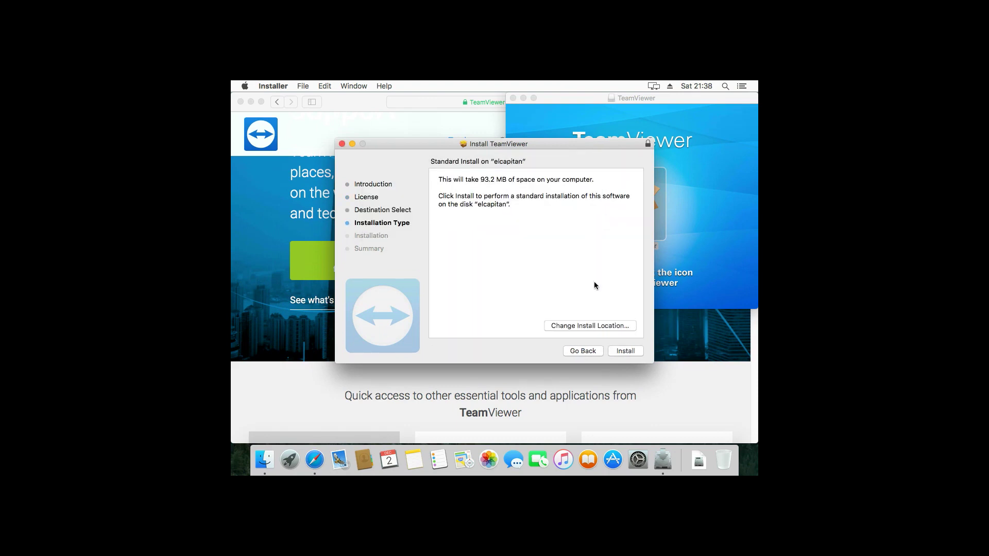
Step: Run the standard install and authorise it with the admin password
click(623, 351)
text(••••••••)
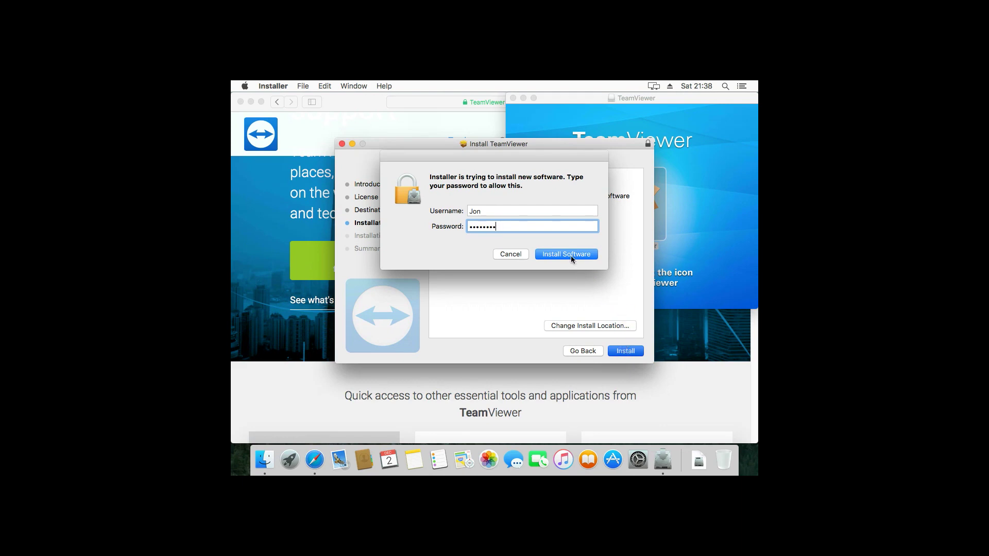
click(571, 255)
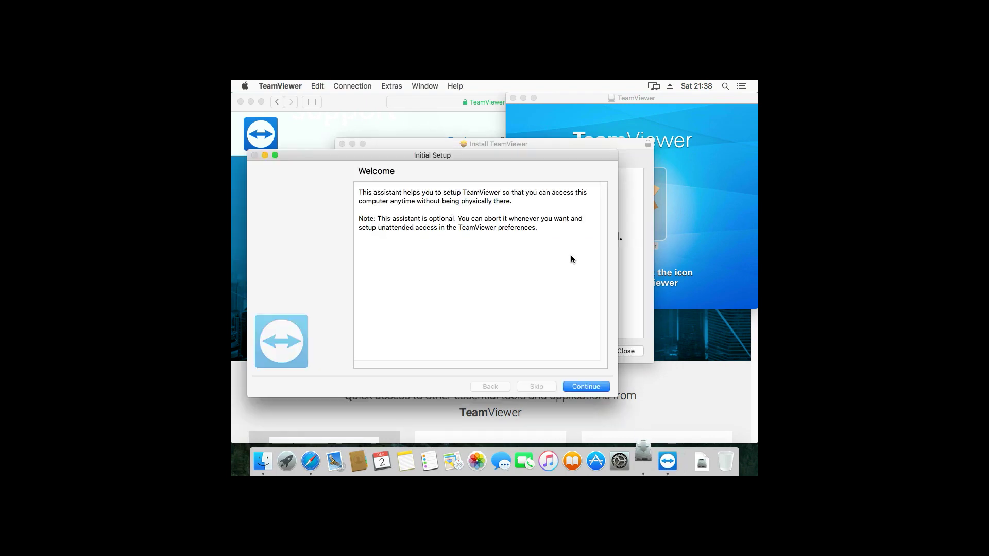
Step: Complete TeamViewer Initial Setup, skipping the unattended access password
click(586, 387)
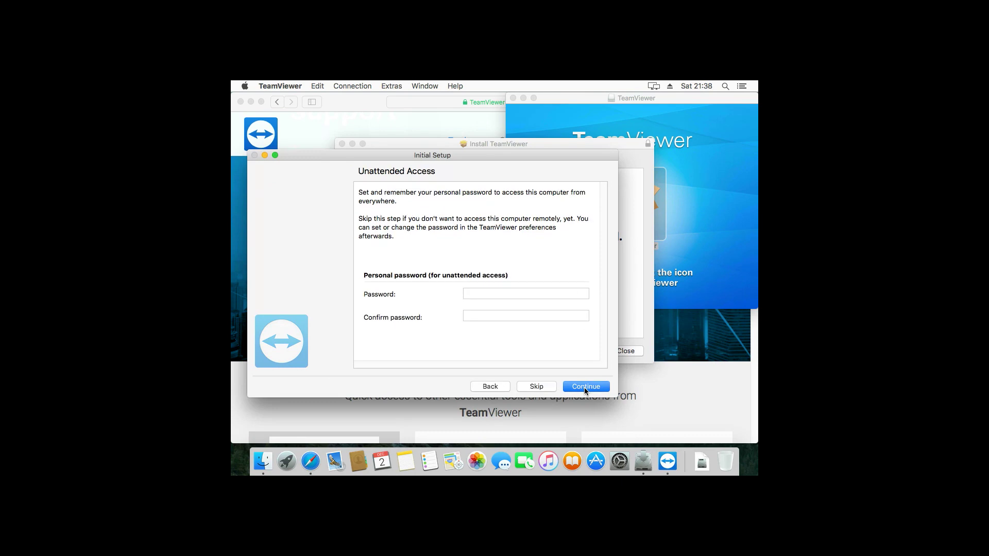
click(540, 387)
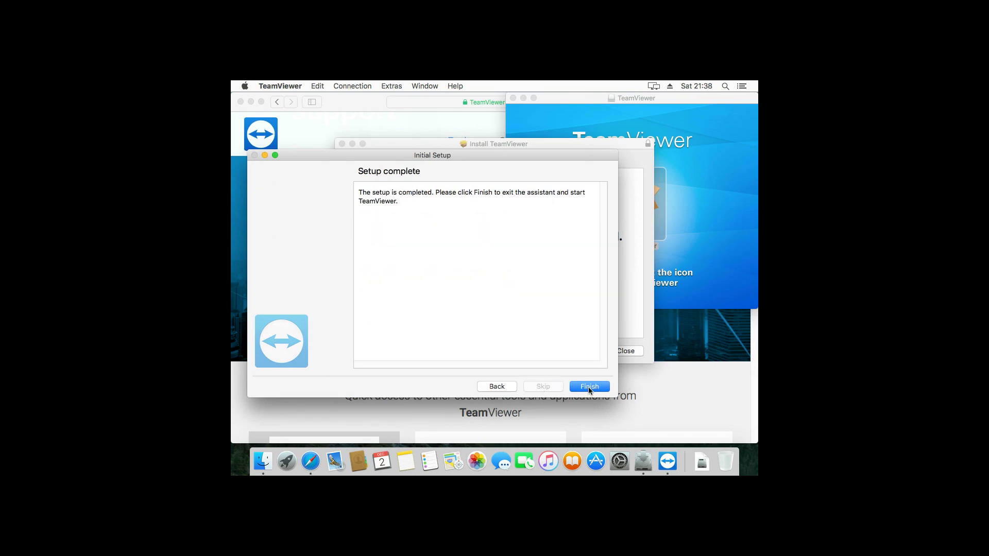
click(589, 387)
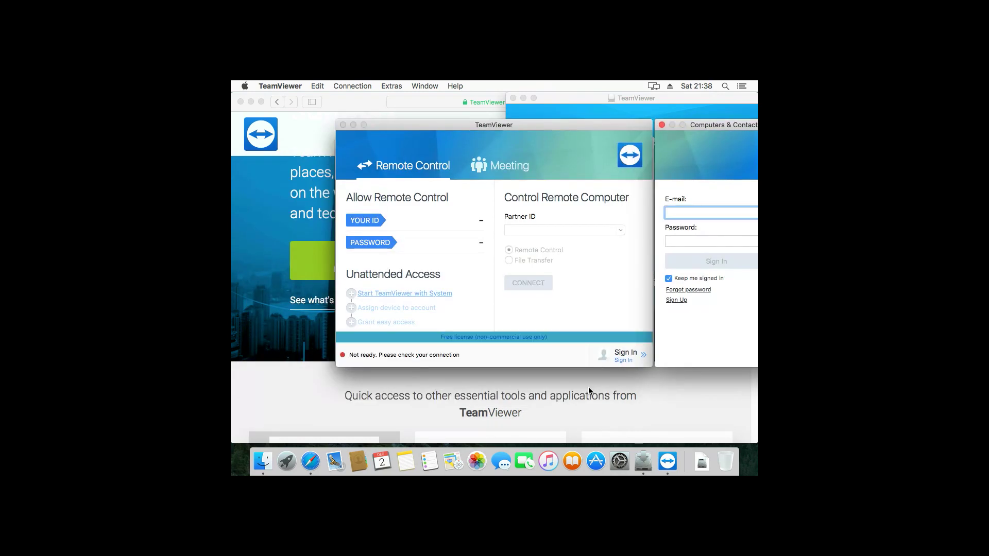